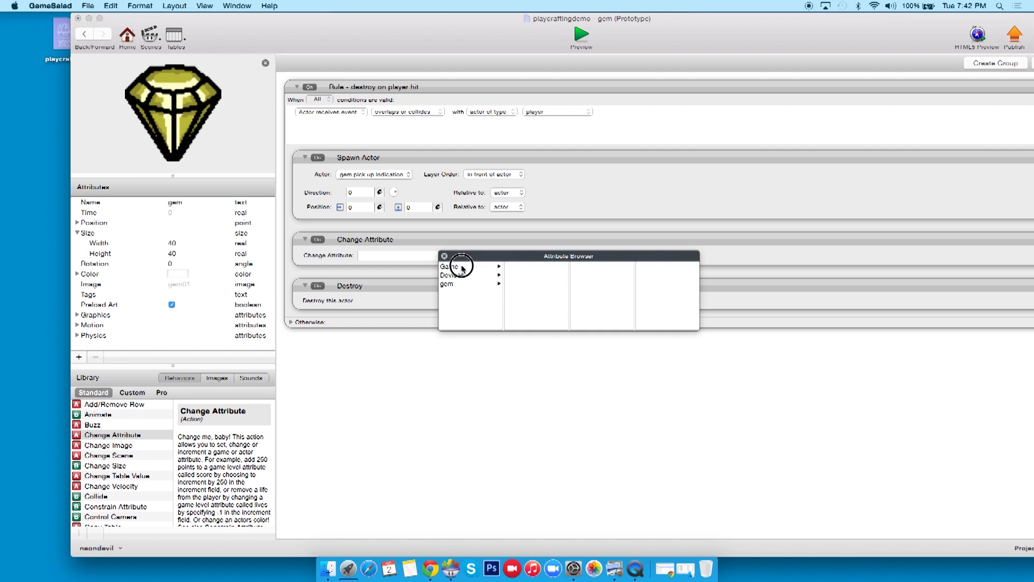
Choose the game attribute "gem counter" as the target of the gem's Change Attribute behavior.
click(462, 269)
scroll(555, 294, down, 5)
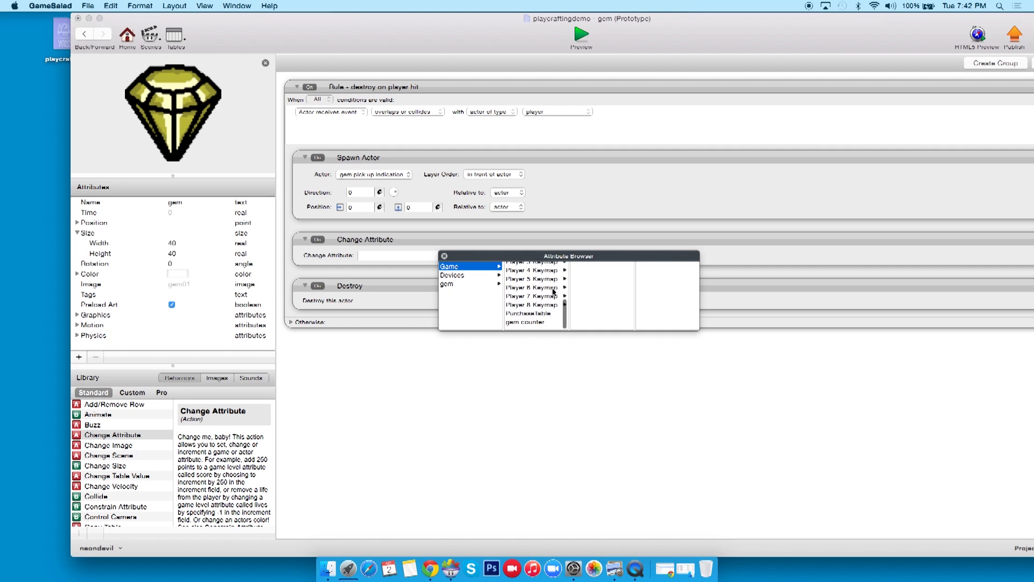
click(525, 326)
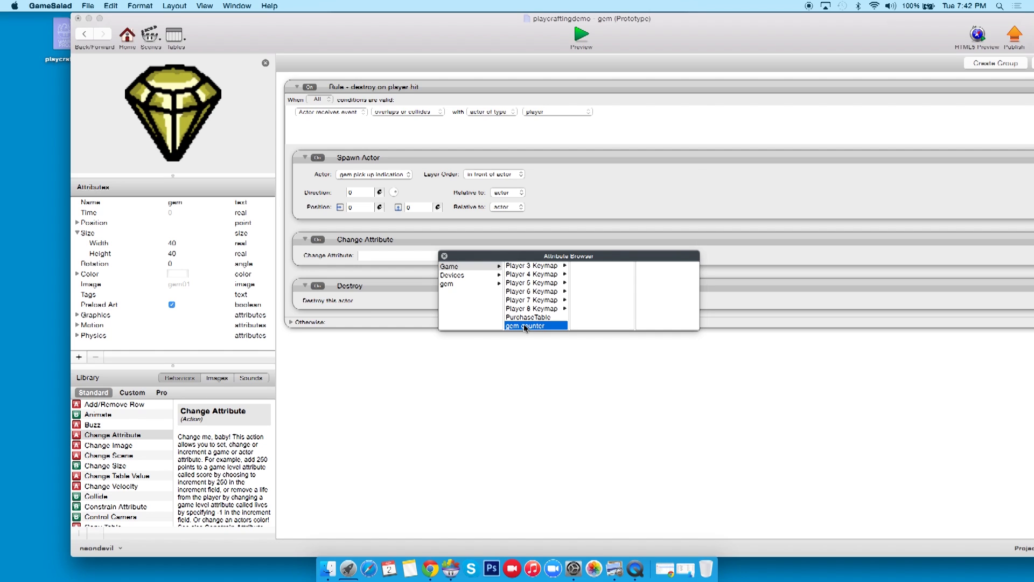
double_click(523, 324)
Set the Change Attribute value to the expression game.gem counter +1.
click(483, 255)
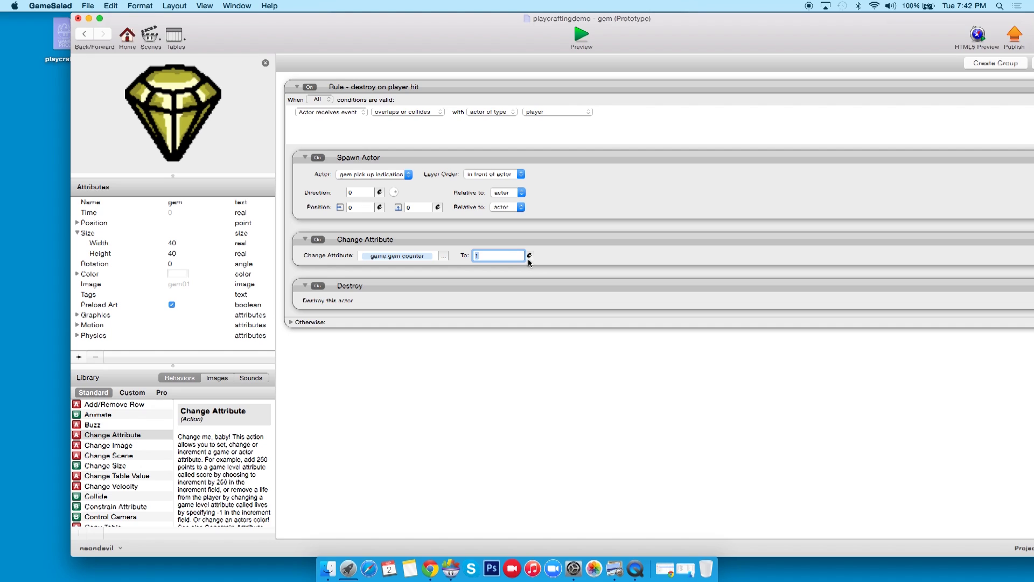
click(530, 257)
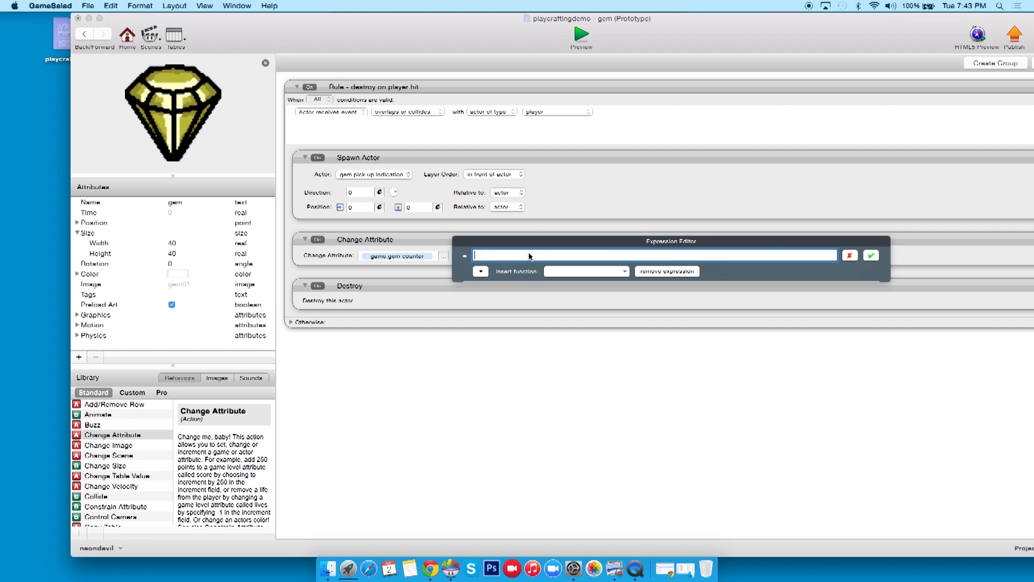
drag(525, 245, 526, 141)
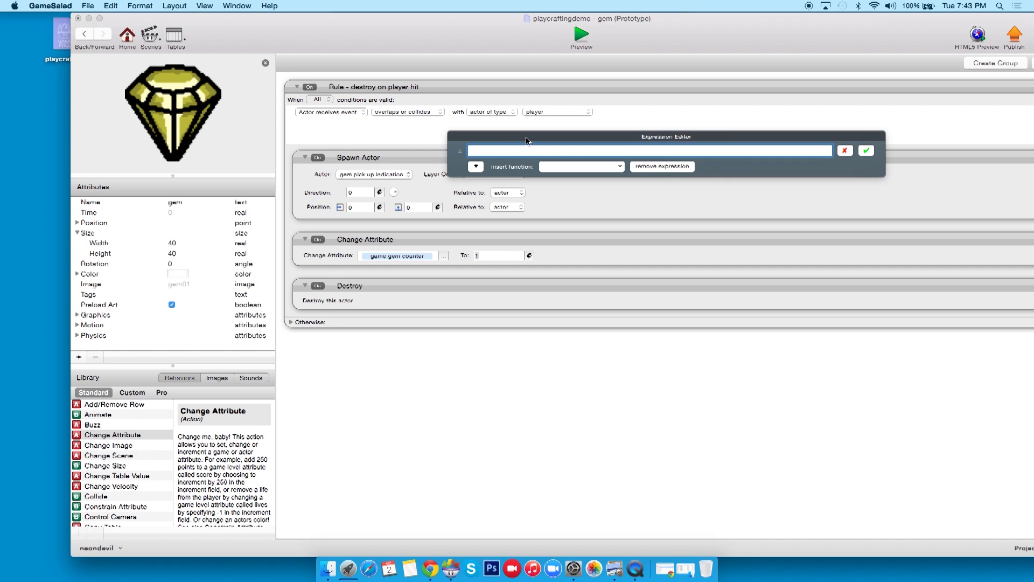
click(482, 168)
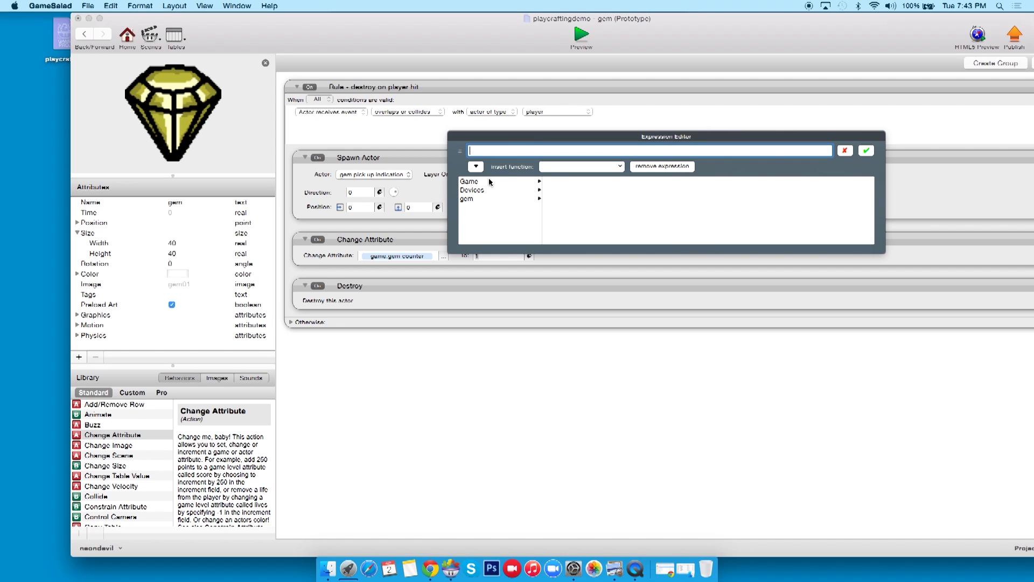
click(491, 183)
scroll(569, 215, down, 5)
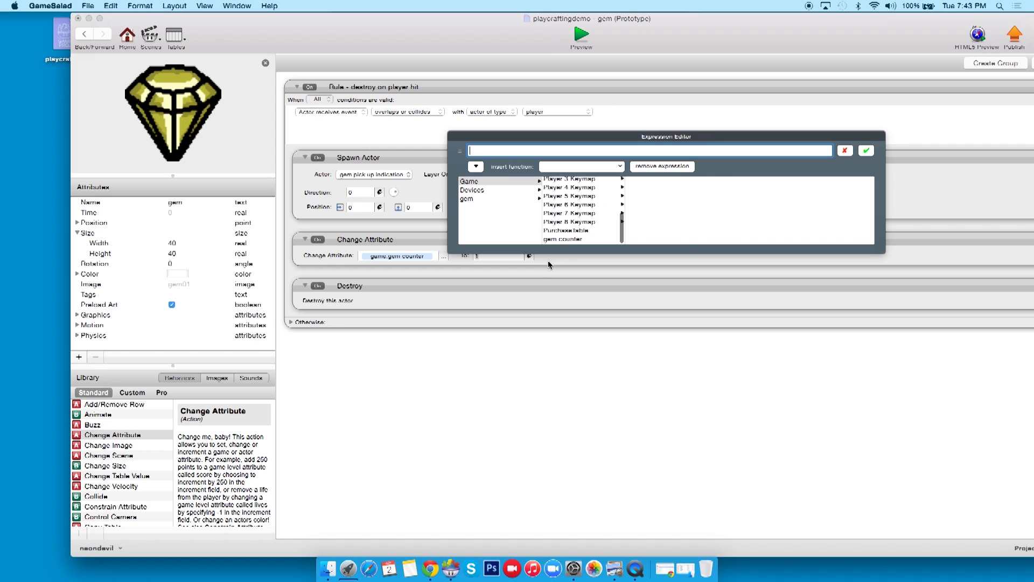
click(570, 239)
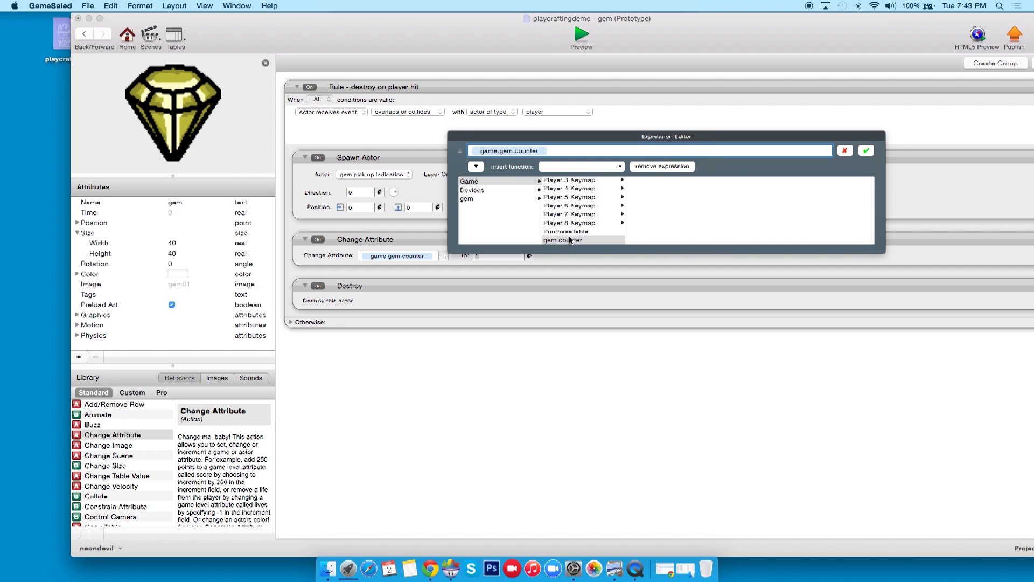
text(+1)
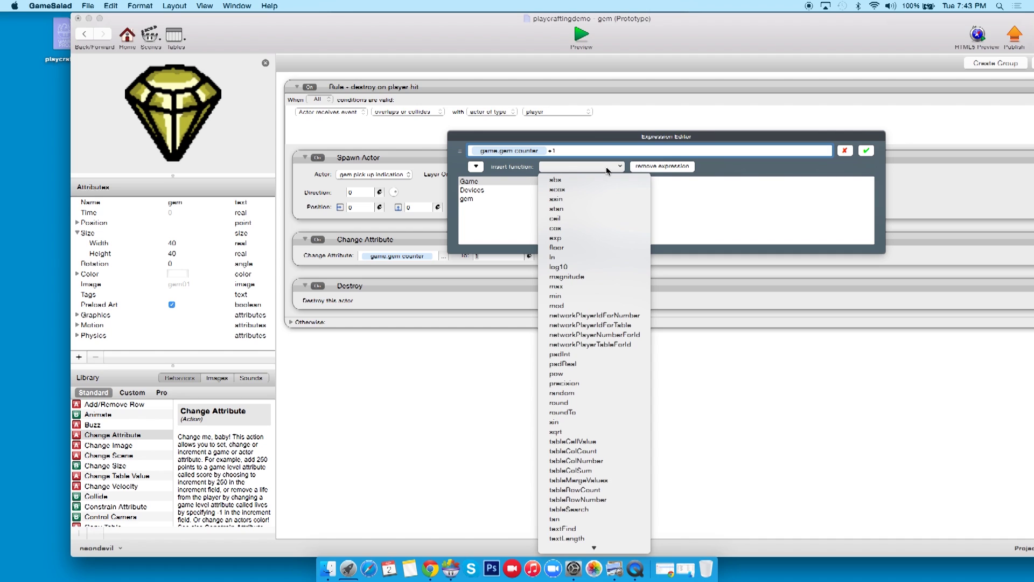
click(600, 151)
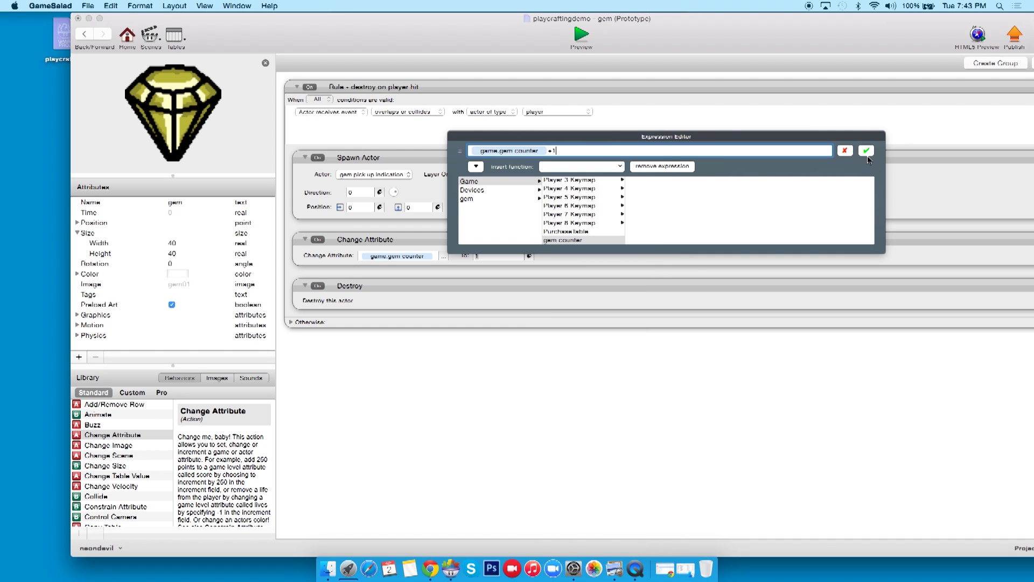
click(867, 151)
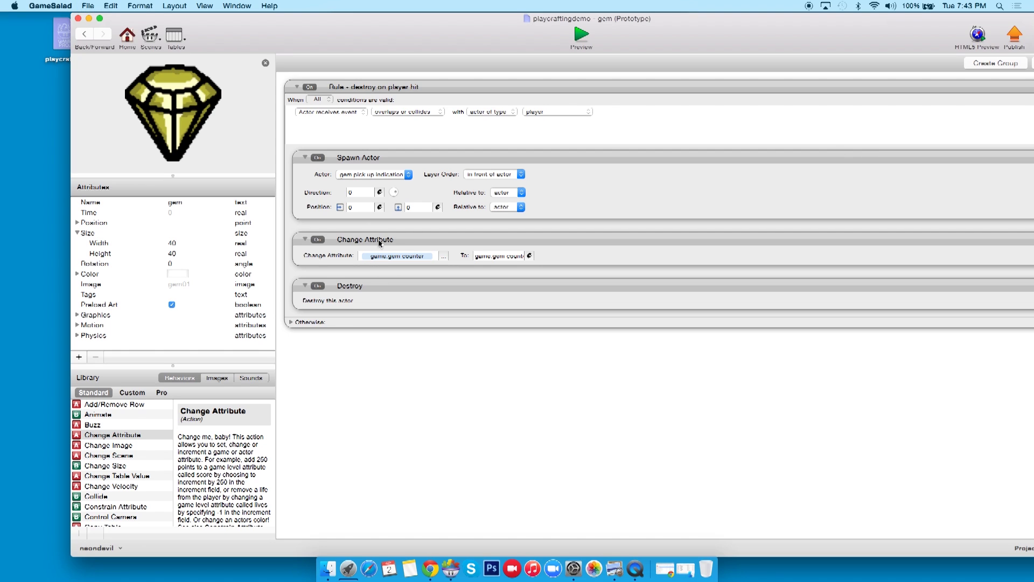
Rename the behavior as "Change Attribute - add to gem counter".
double_click(380, 243)
click(418, 239)
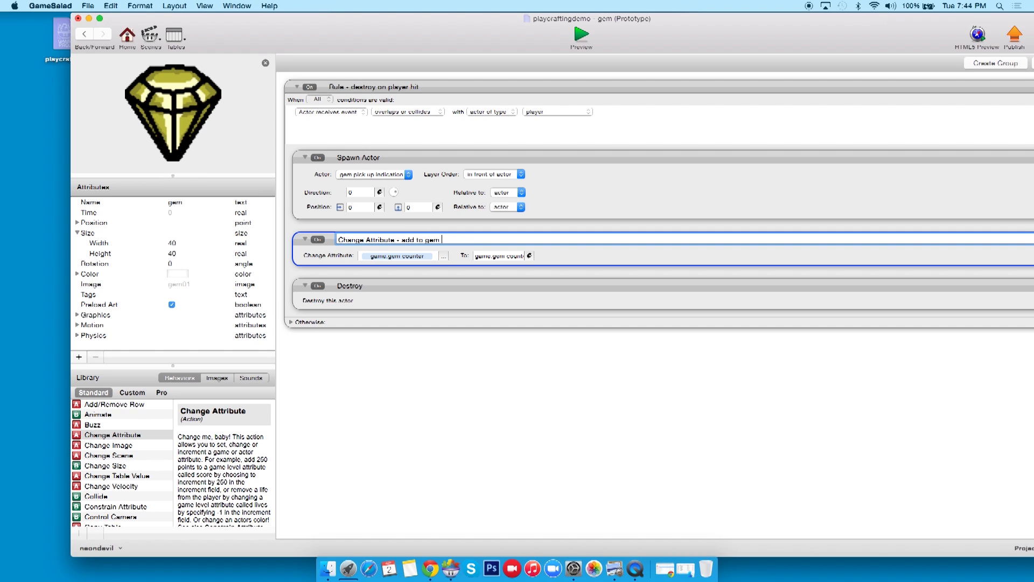
text(- add to gem counter)
key(Return)
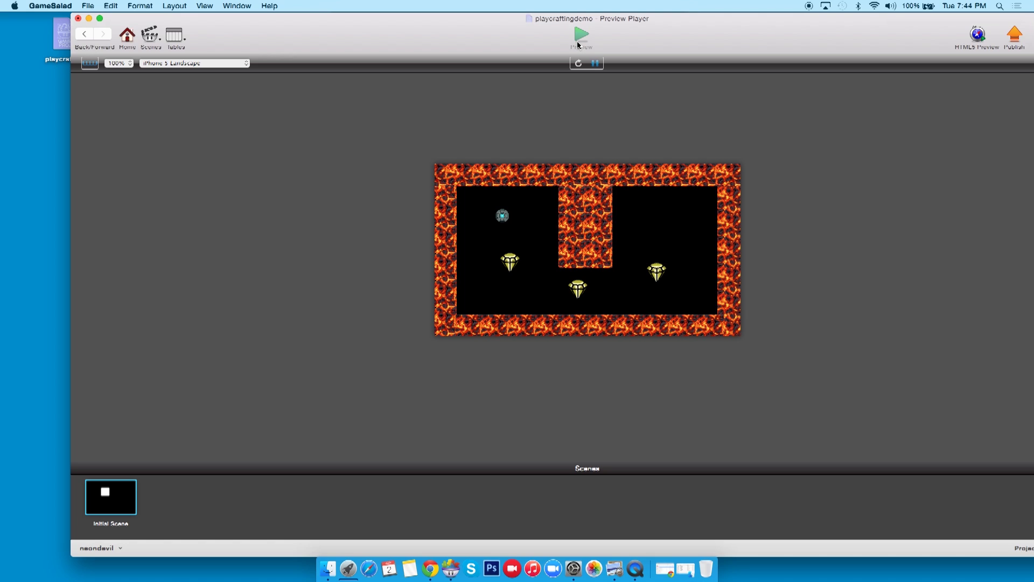
Test the gem pickups in the game preview by steering the player into the gems, and leave the preview.
key(Down)
key(Right)
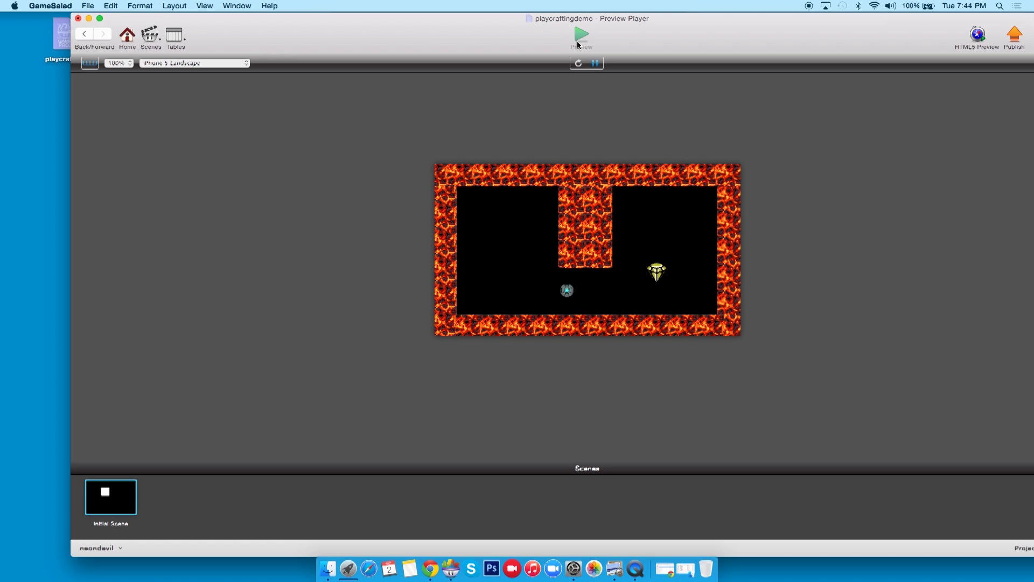
key(Up)
click(85, 34)
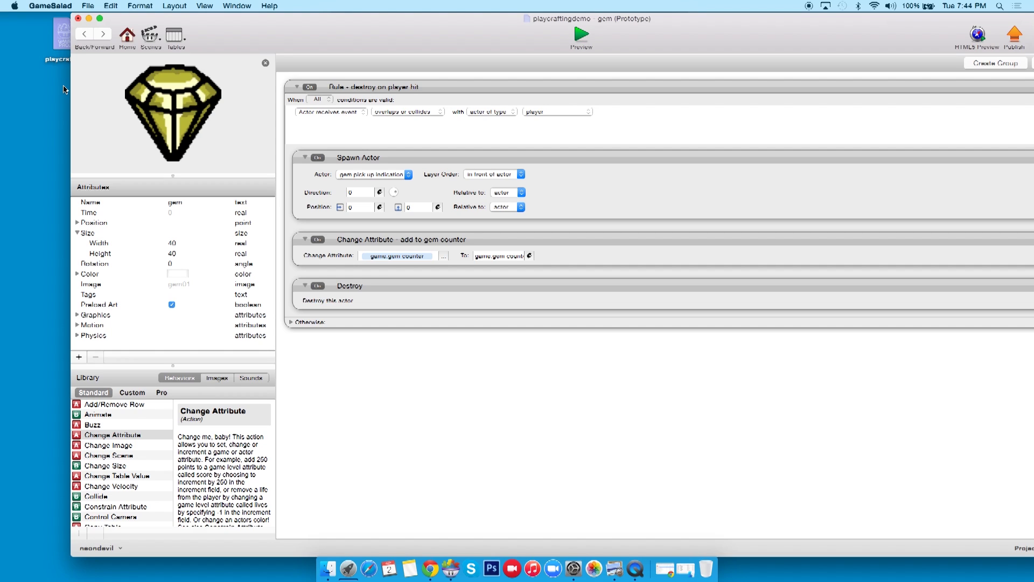
Return to the initial scene and create a new actor named "game functions".
click(85, 34)
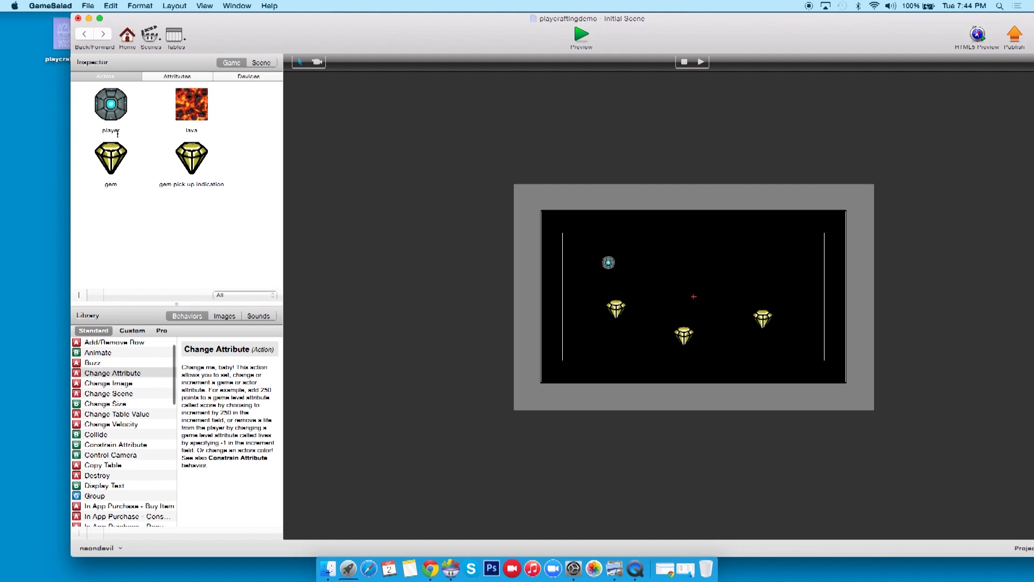
click(78, 295)
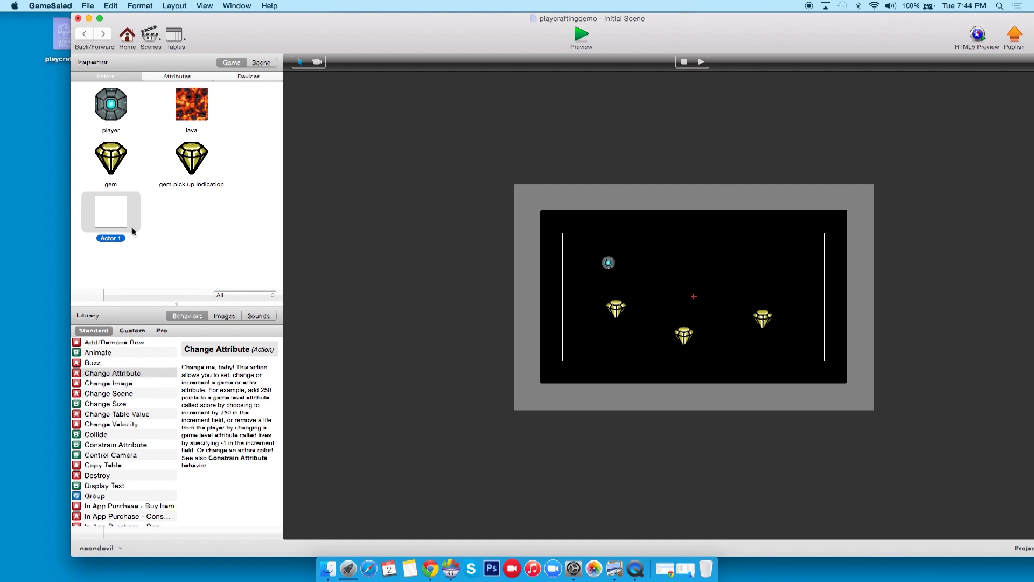
click(110, 238)
text(game functions)
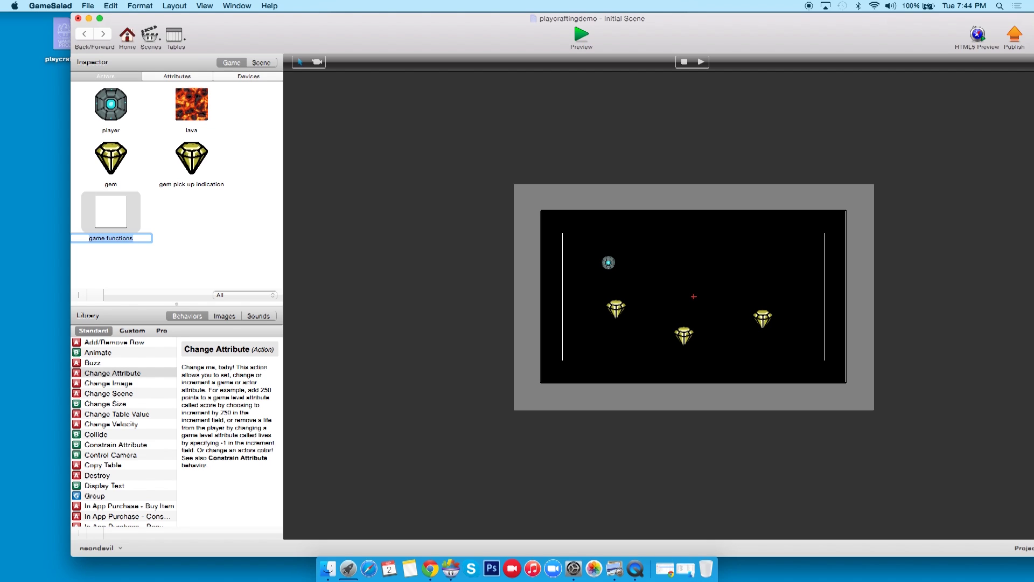
Place the game functions actor in the upper-left corner of the scene and check it in a preview.
drag(105, 204, 560, 239)
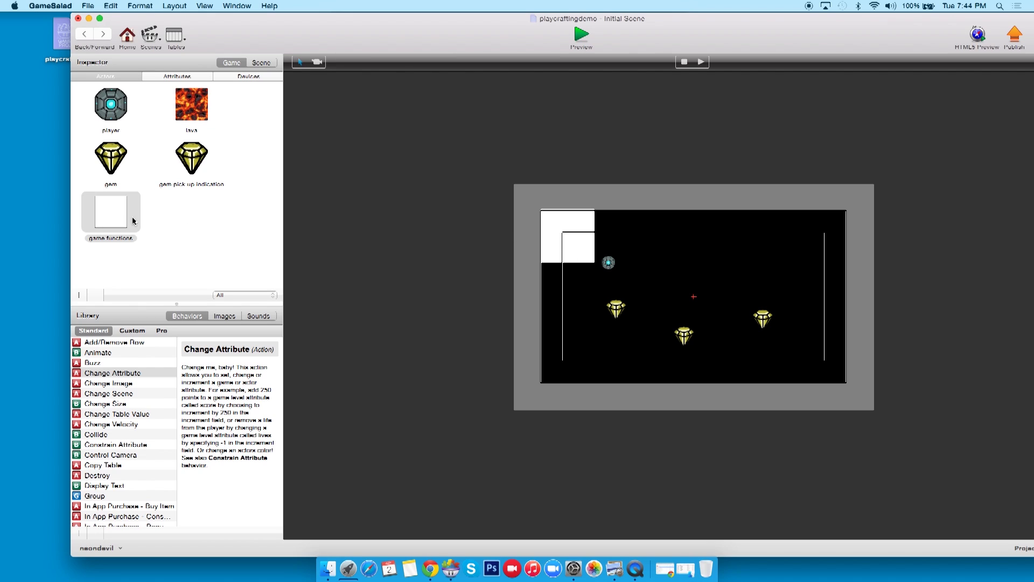
click(584, 39)
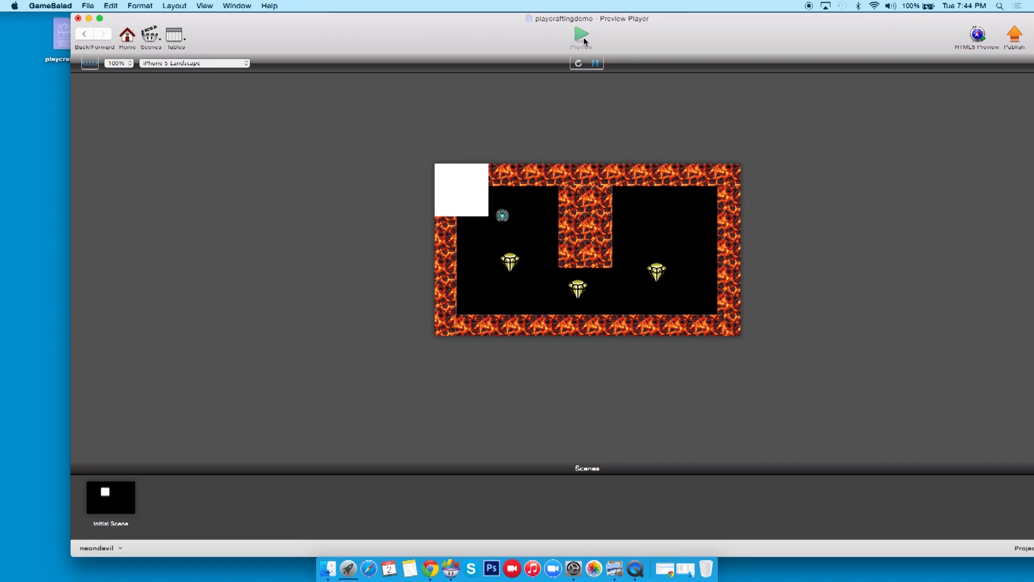
click(84, 34)
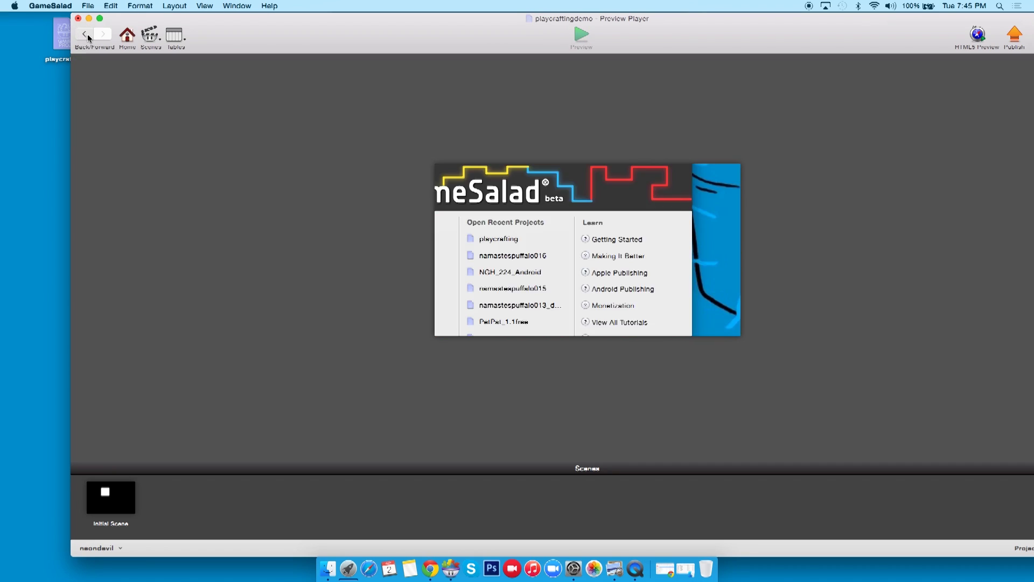
Open the game functions actor and add a Display Text behavior to it.
double_click(122, 213)
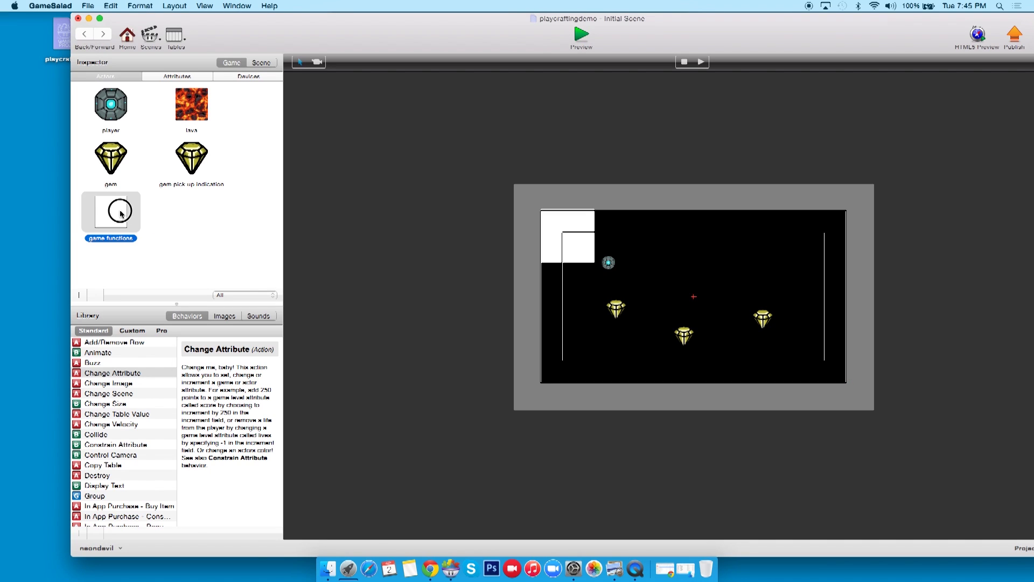
scroll(123, 446, down, 2)
scroll(122, 446, down, 2)
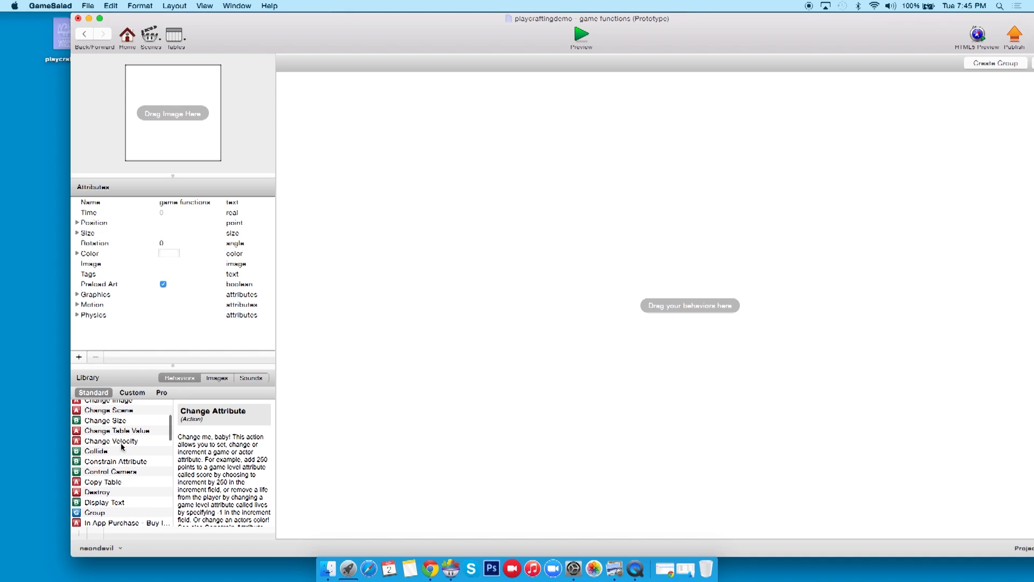
click(102, 502)
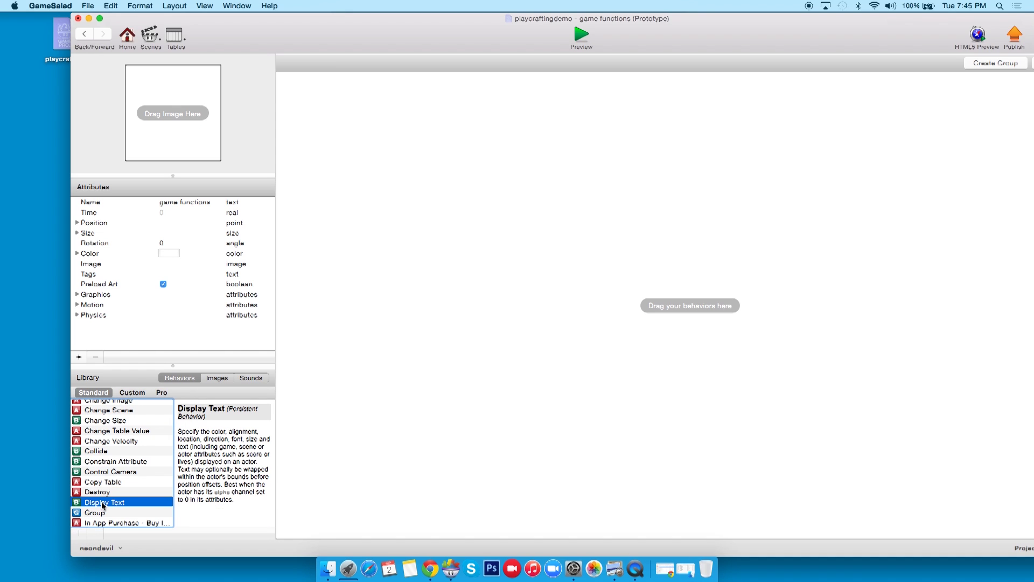
drag(102, 504, 400, 174)
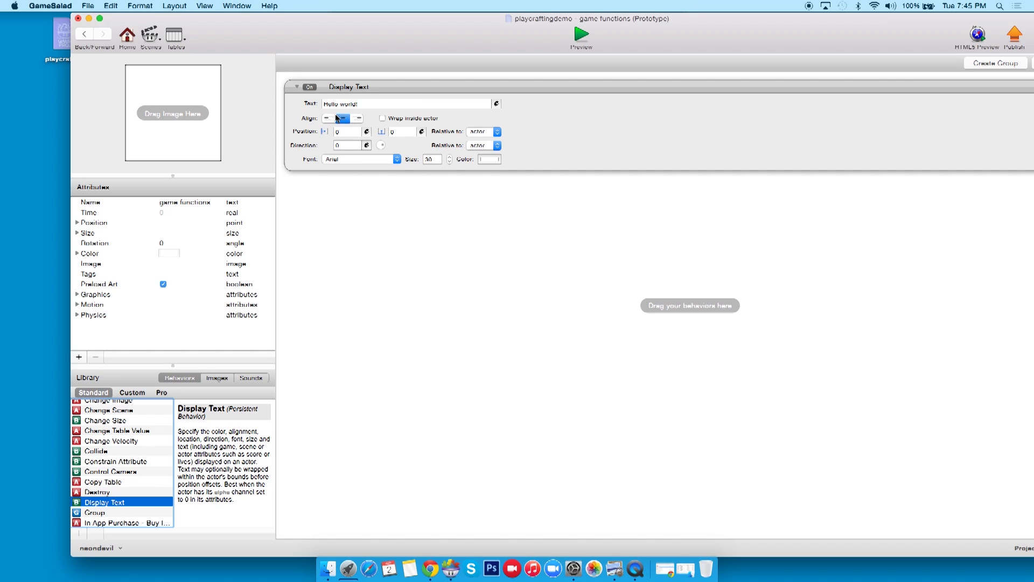
click(381, 155)
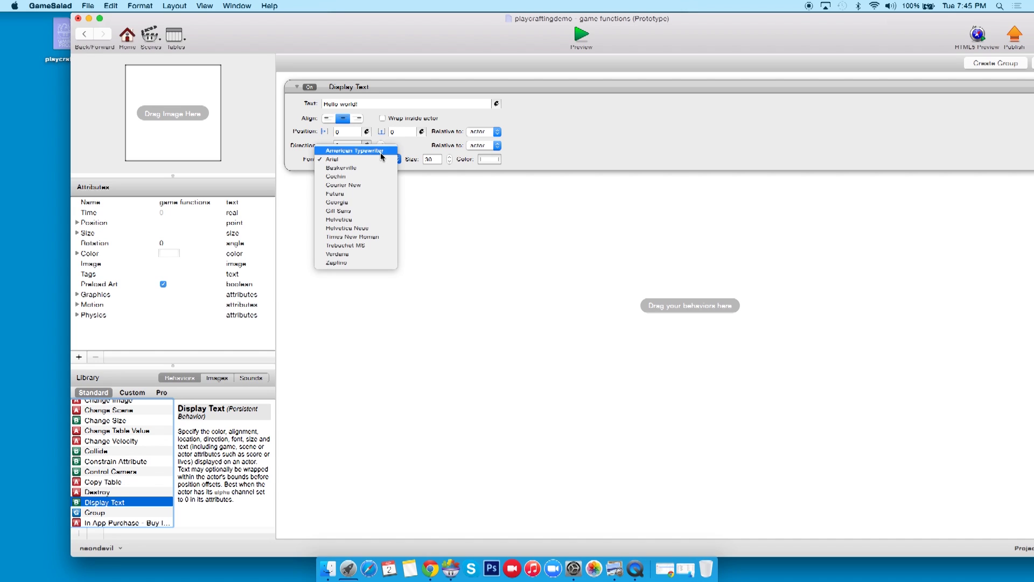
click(422, 151)
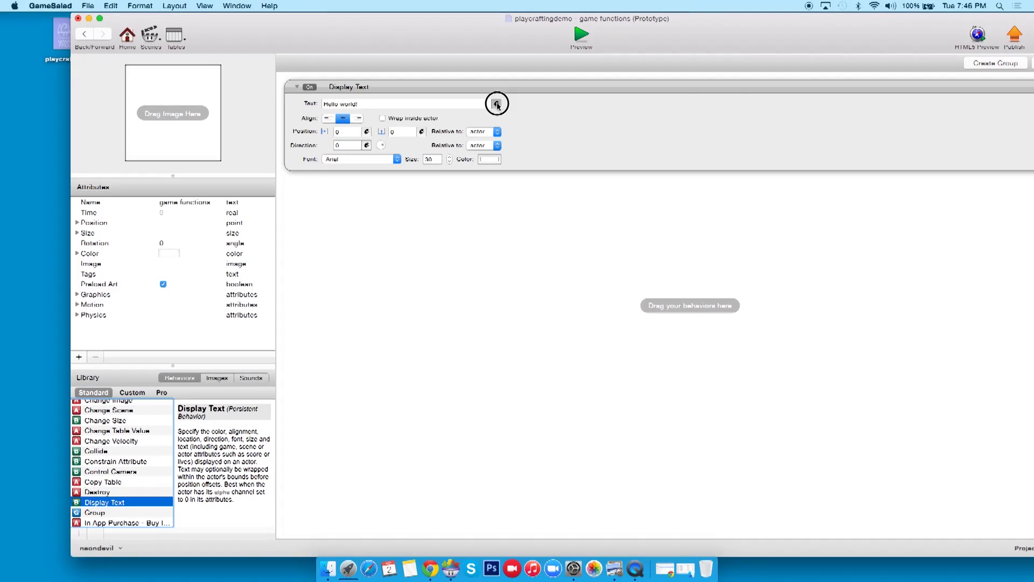
Set the Display Text behavior's text to the expression game.gem counter.
click(496, 103)
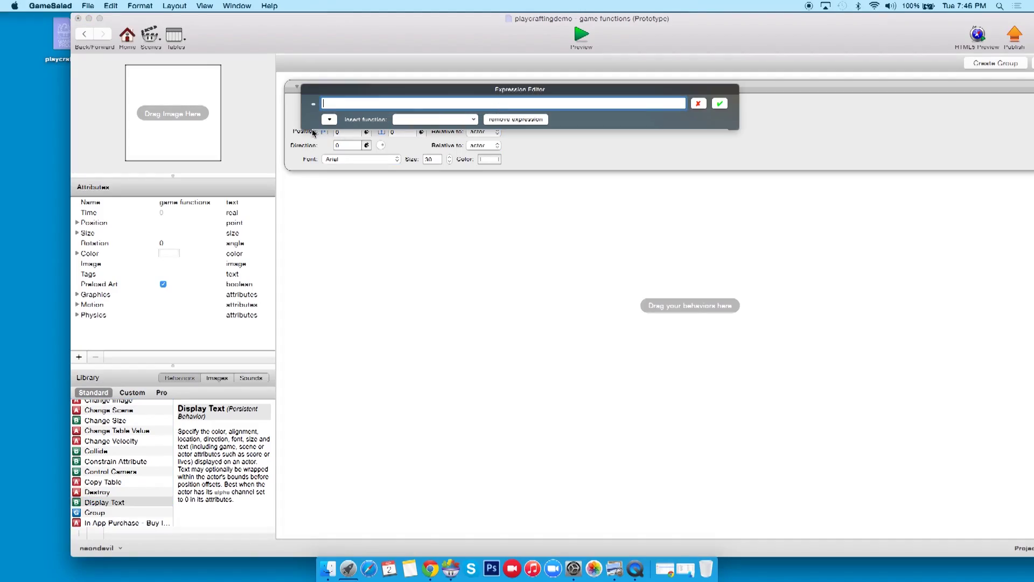
click(329, 120)
click(340, 136)
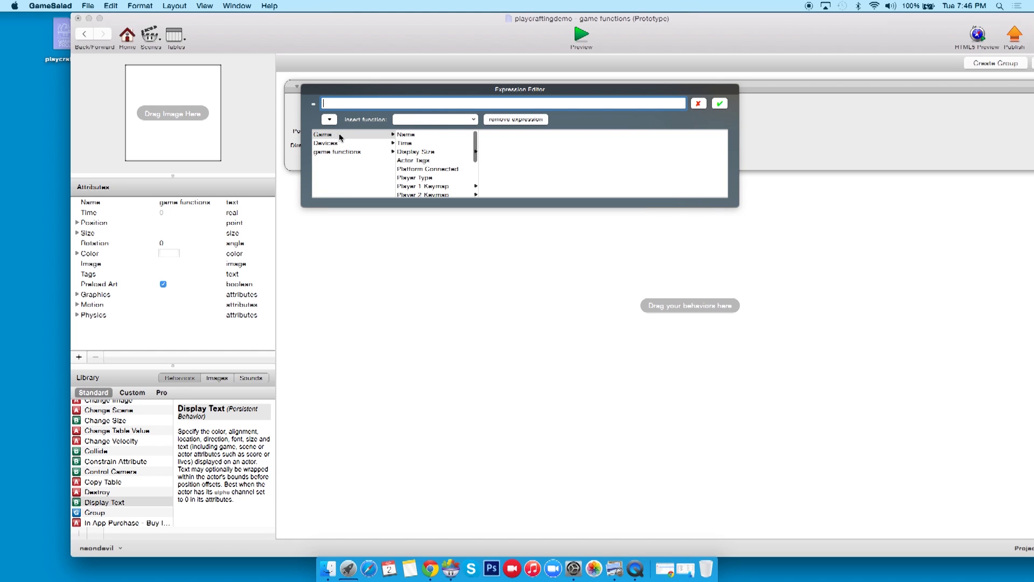
scroll(413, 162, down, 5)
click(431, 194)
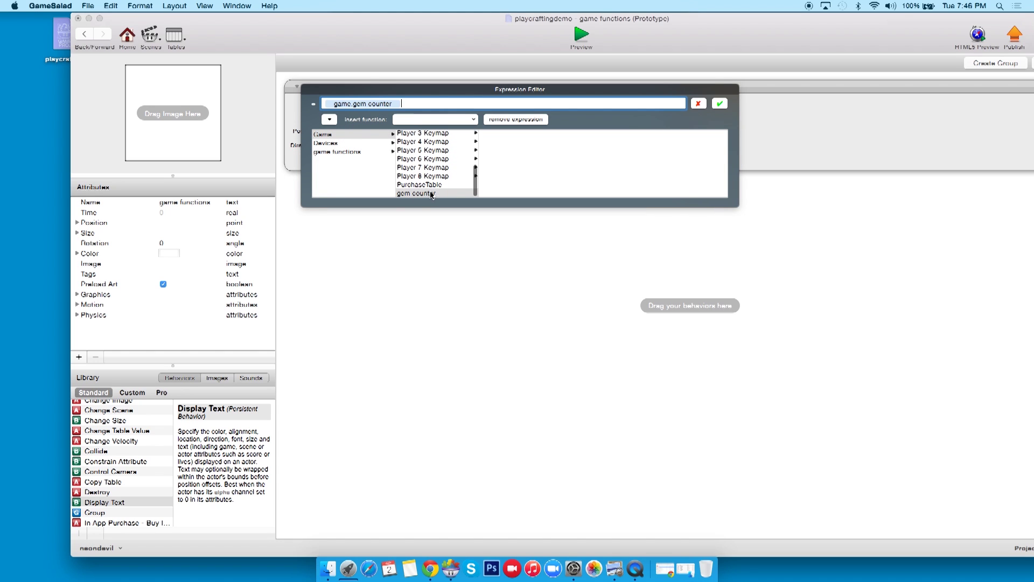
click(719, 103)
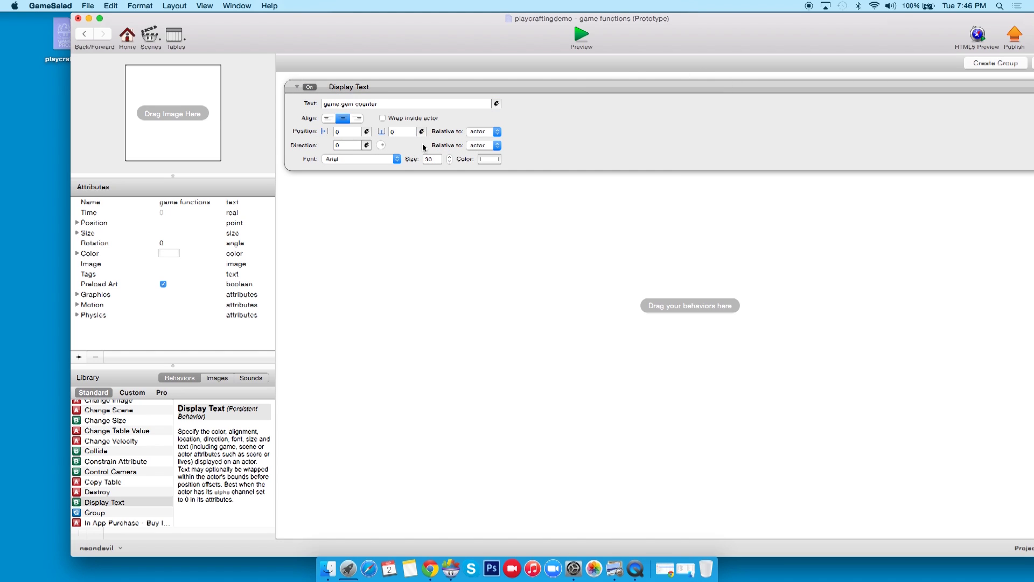
Change the game functions actor's color to black by setting red, green and blue to 0.
click(169, 254)
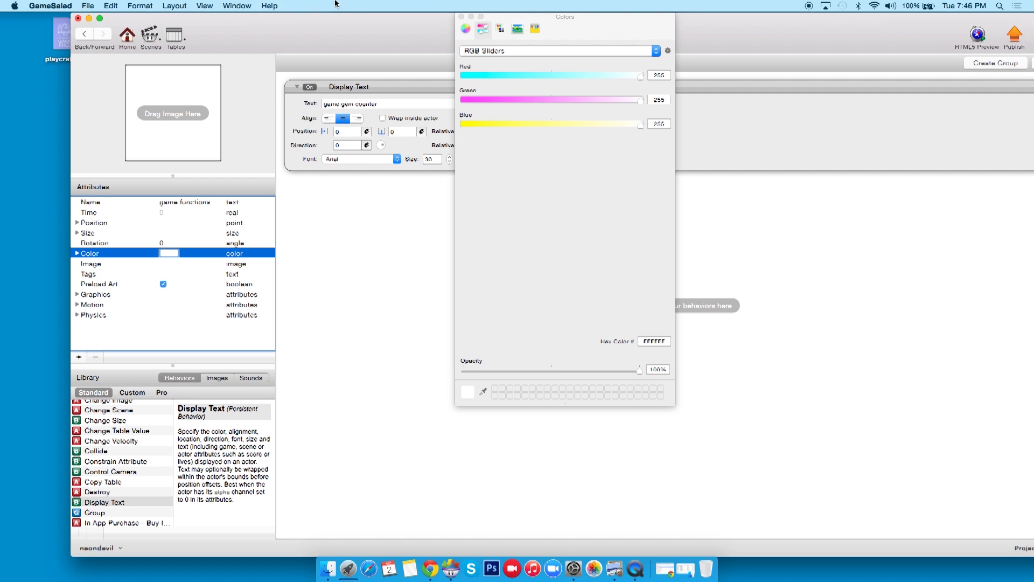
click(461, 17)
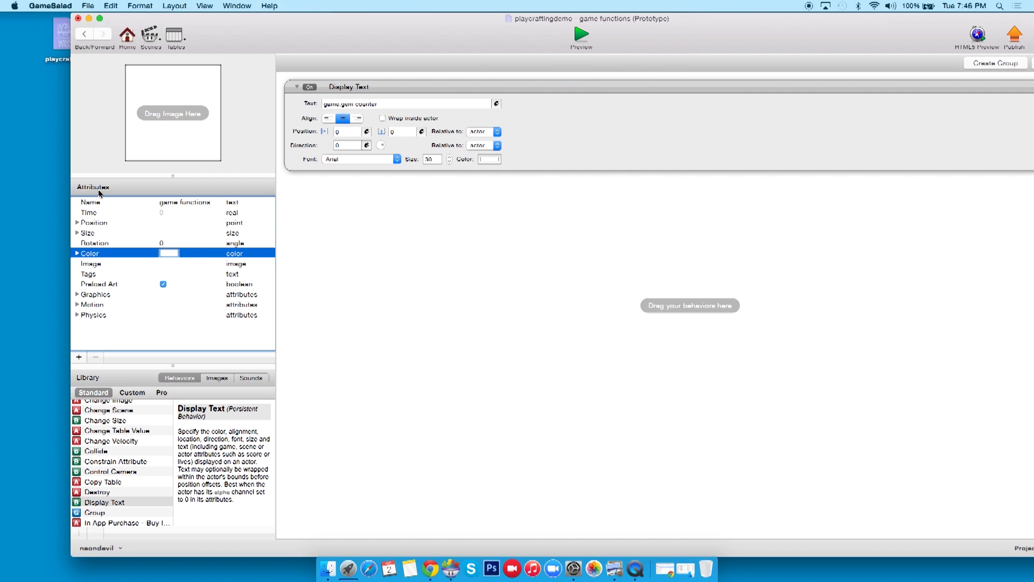
click(169, 253)
drag(481, 72, 377, 77)
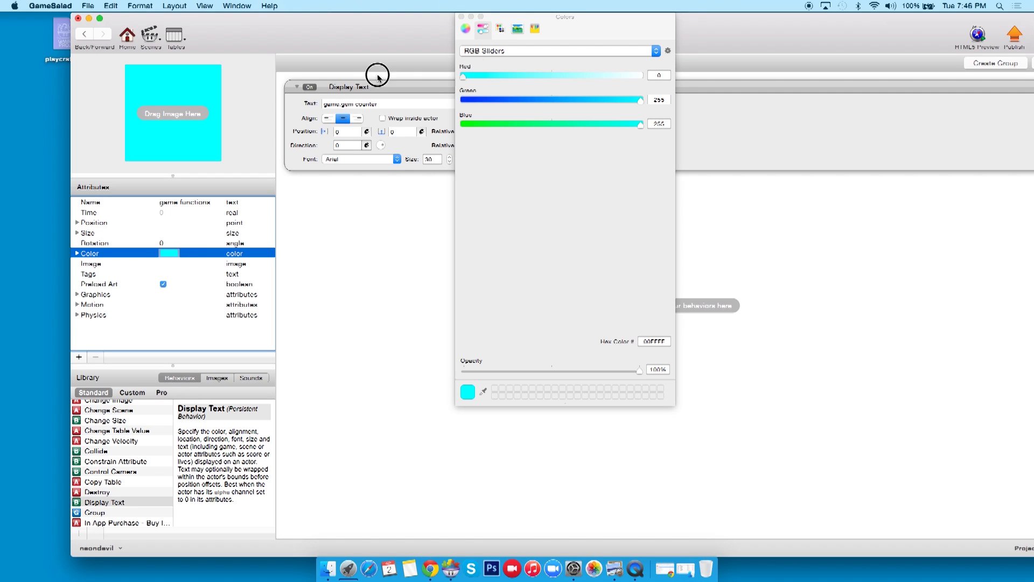
drag(476, 100, 422, 100)
drag(476, 119, 410, 125)
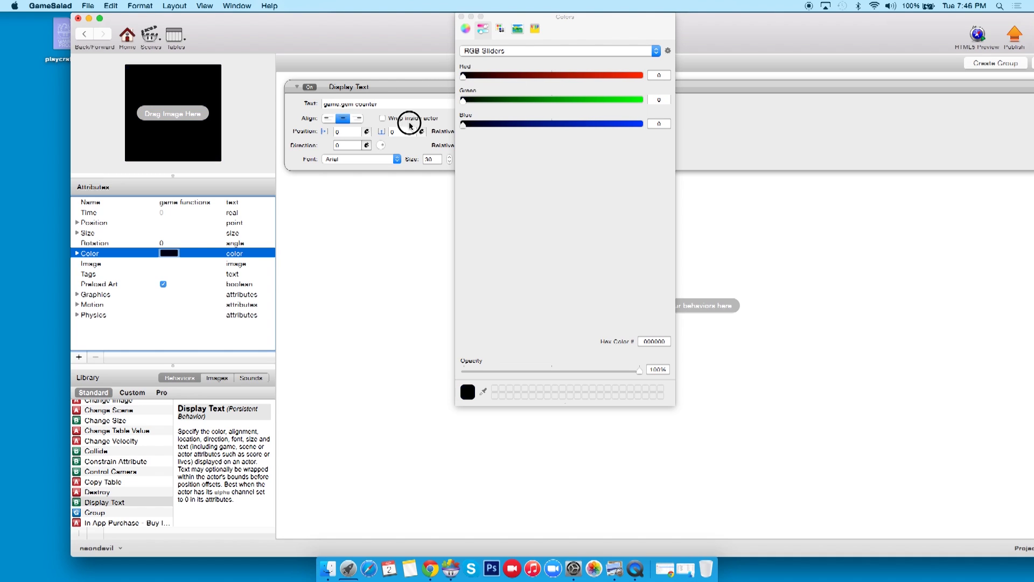
Lower the game functions actor's color opacity to about 52% and set the Display Text font to Helvetica.
click(556, 371)
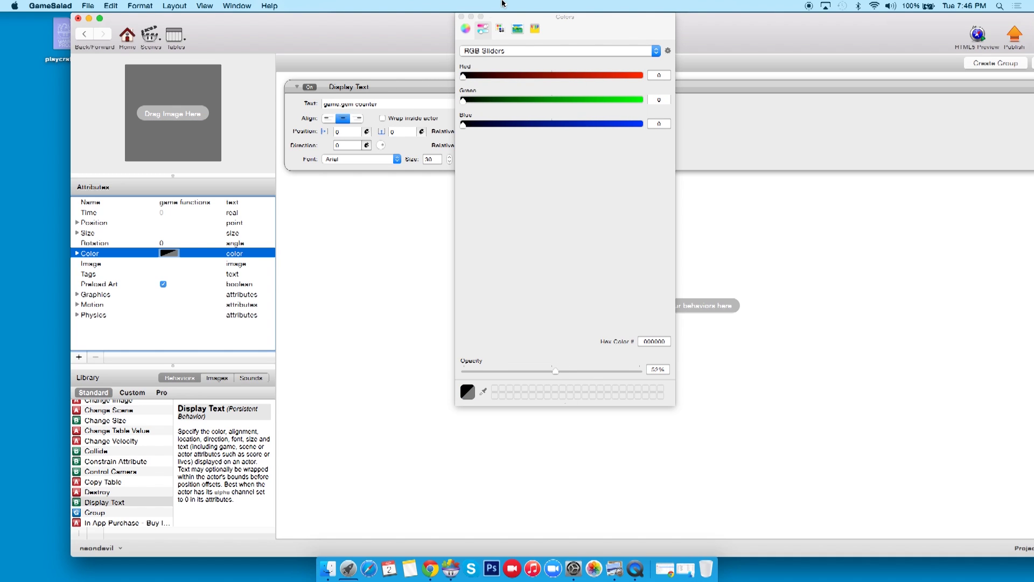
click(461, 16)
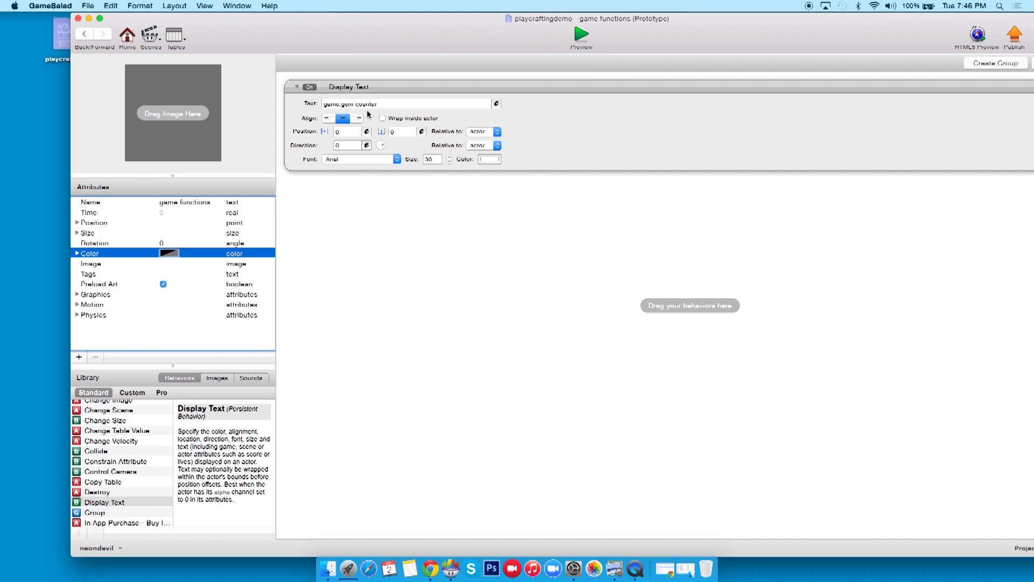
click(382, 160)
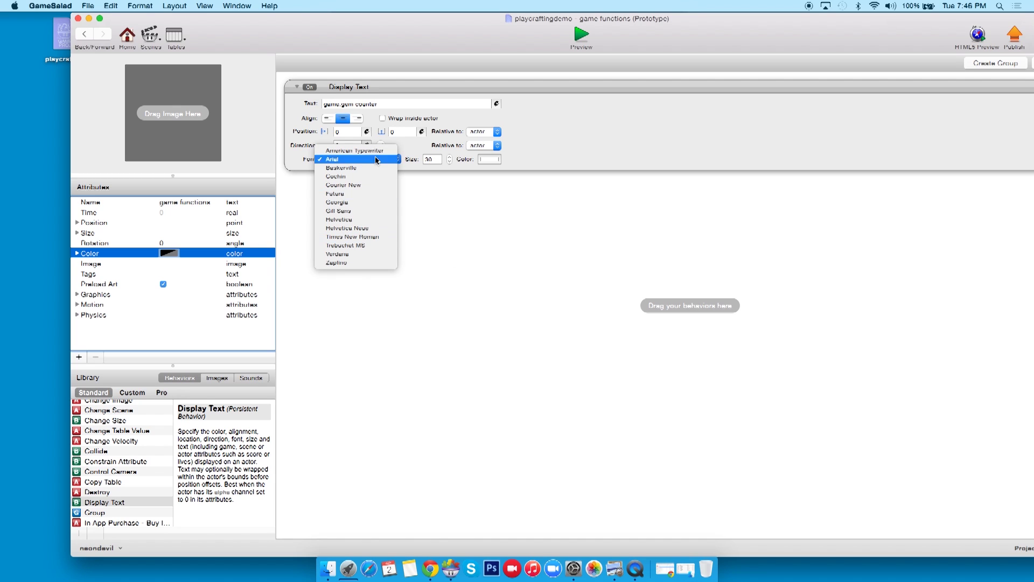
click(360, 219)
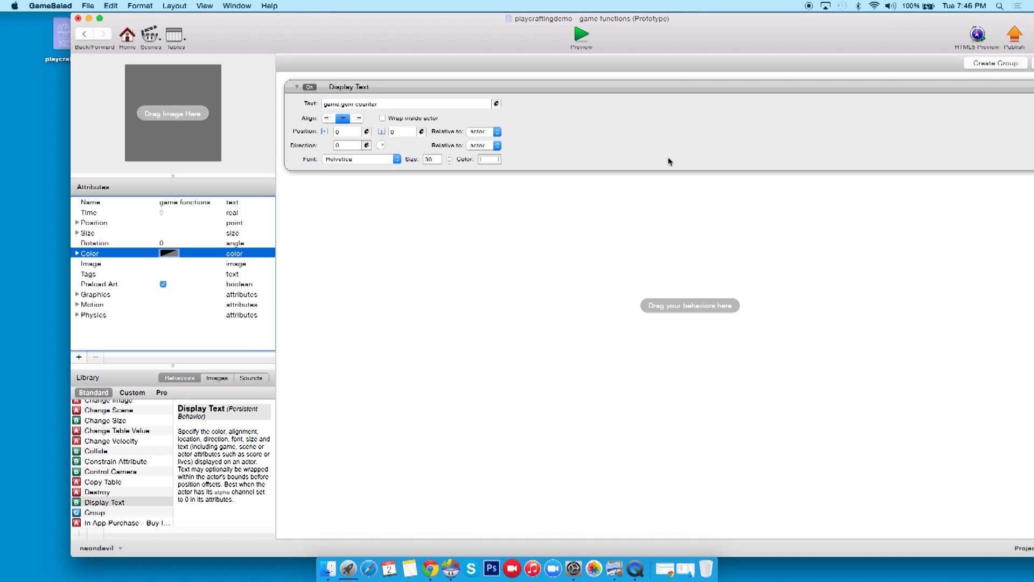
Preview the game and steer the player through the gems to test the on-screen counter, restarting the preview to repeat the test.
click(579, 36)
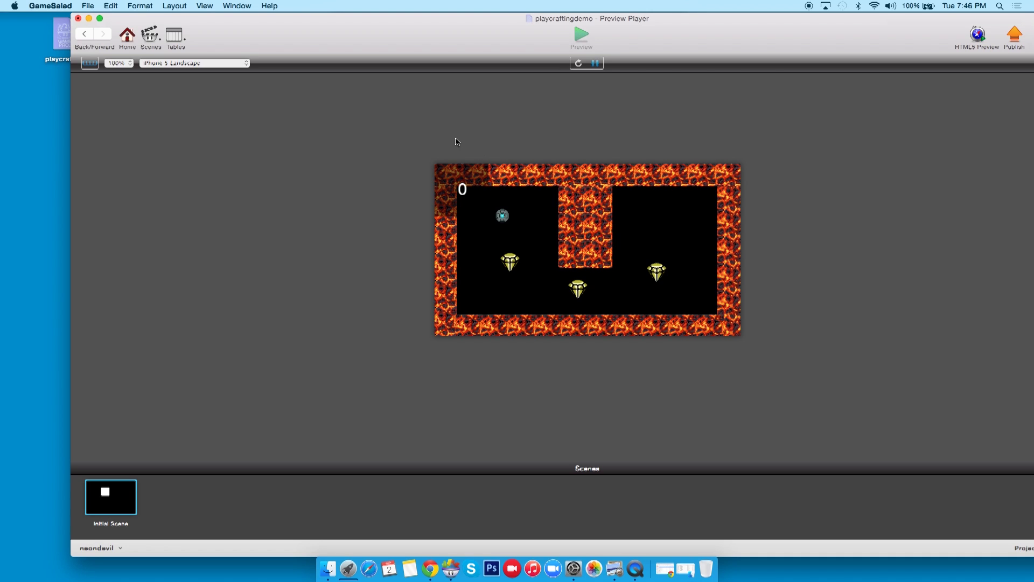
key(Down)
key(Right)
key(Up)
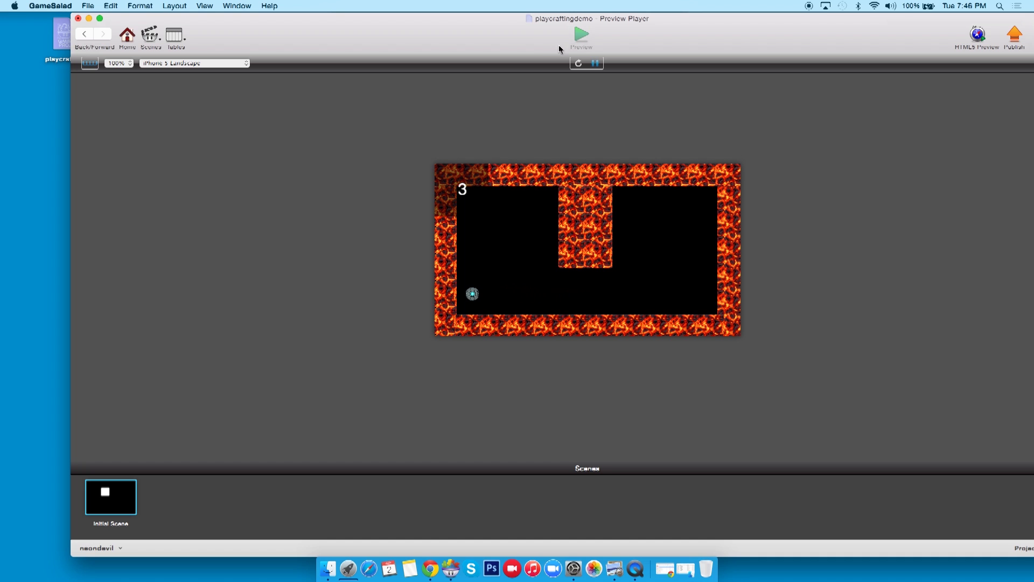
click(579, 64)
key(Down)
key(Up)
key(Right)
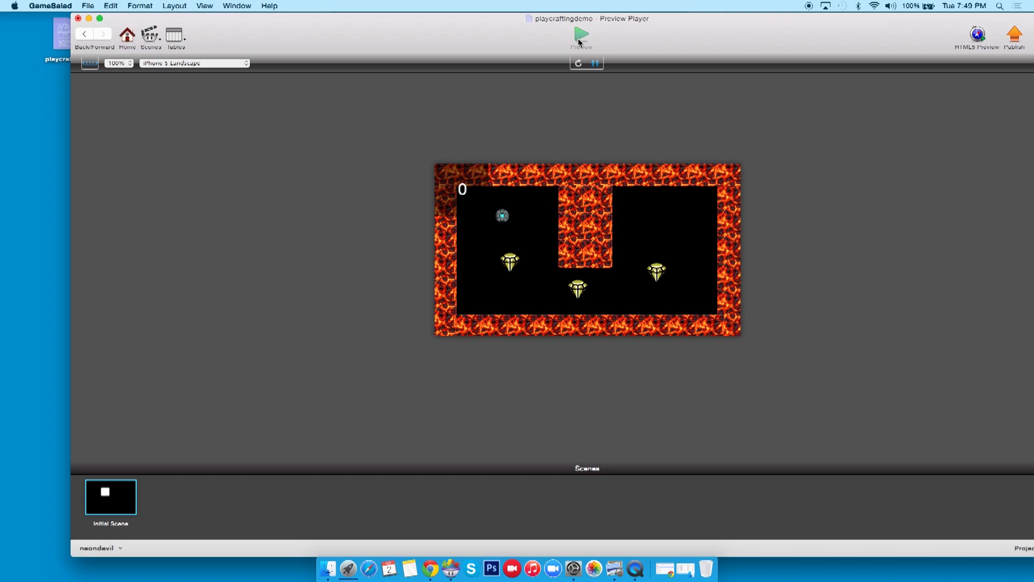
key(Down)
key(Right)
key(Up)
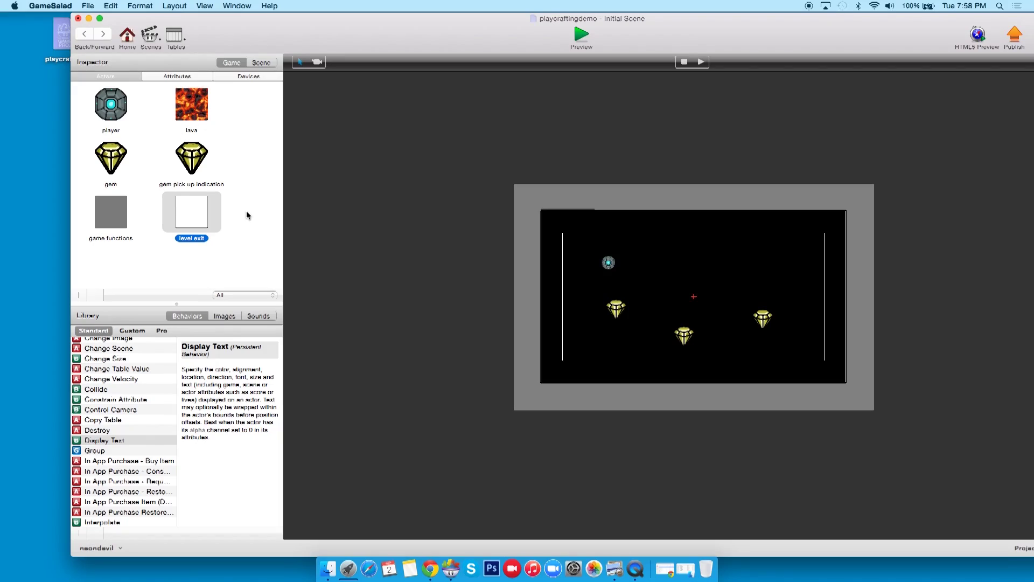
Open the game functions actor in an enlarged window and add a new rule below its Display Text behavior.
double_click(122, 227)
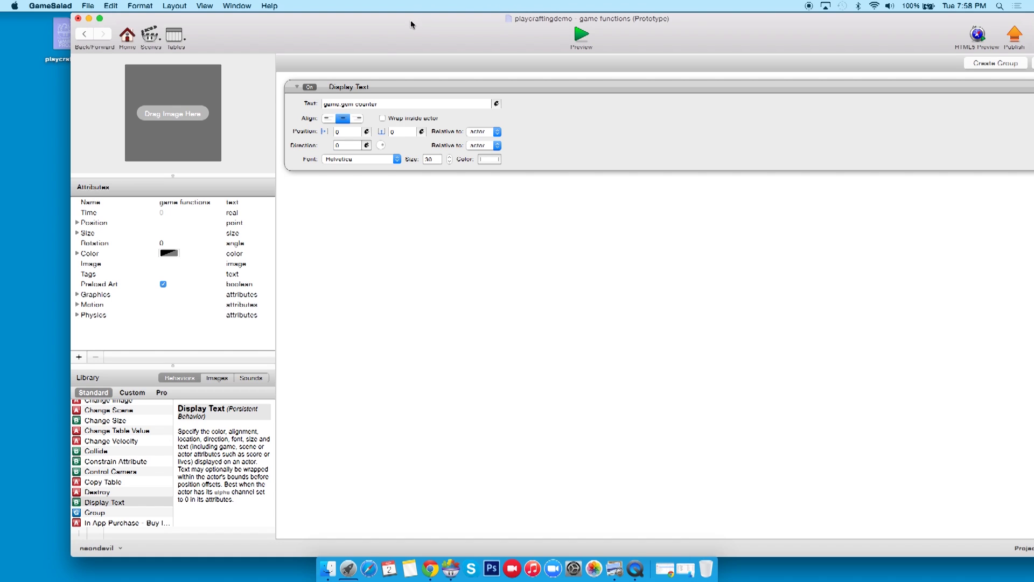
click(101, 19)
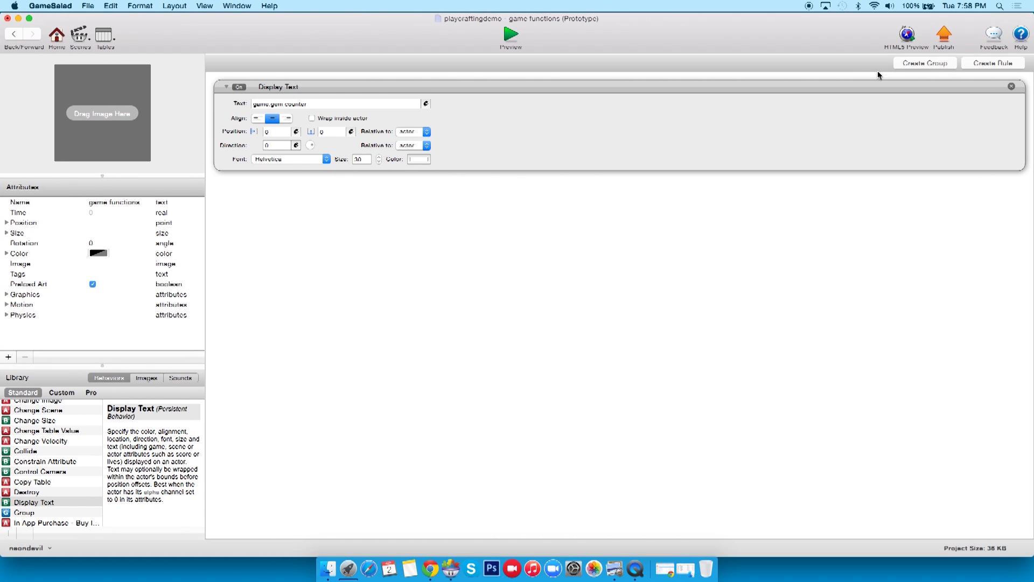
click(978, 64)
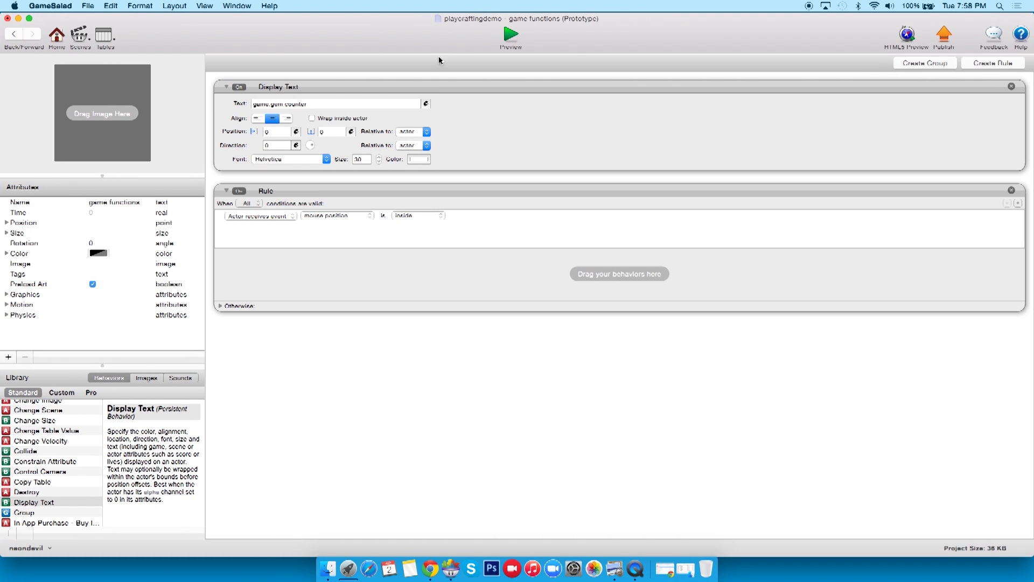
Set the rule's condition to the attribute game.gem counter being greater than or equal to 3.
click(264, 219)
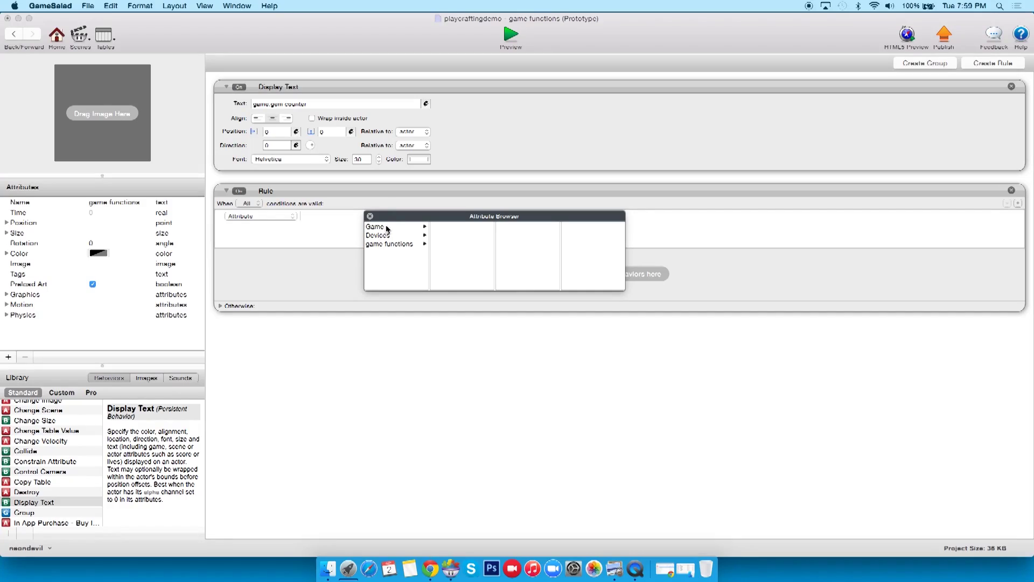
click(387, 227)
scroll(460, 269, down, 5)
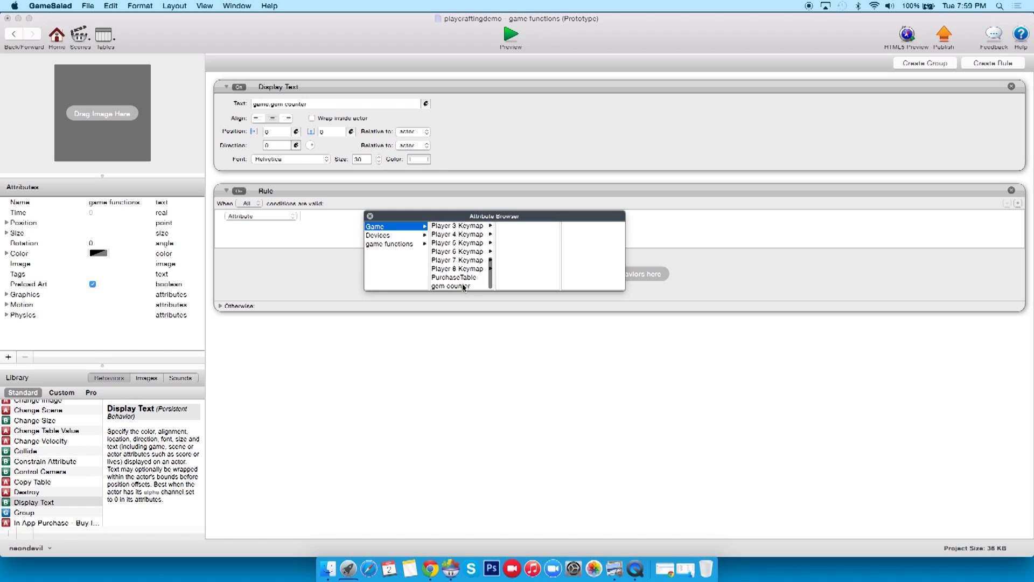
click(464, 286)
click(391, 217)
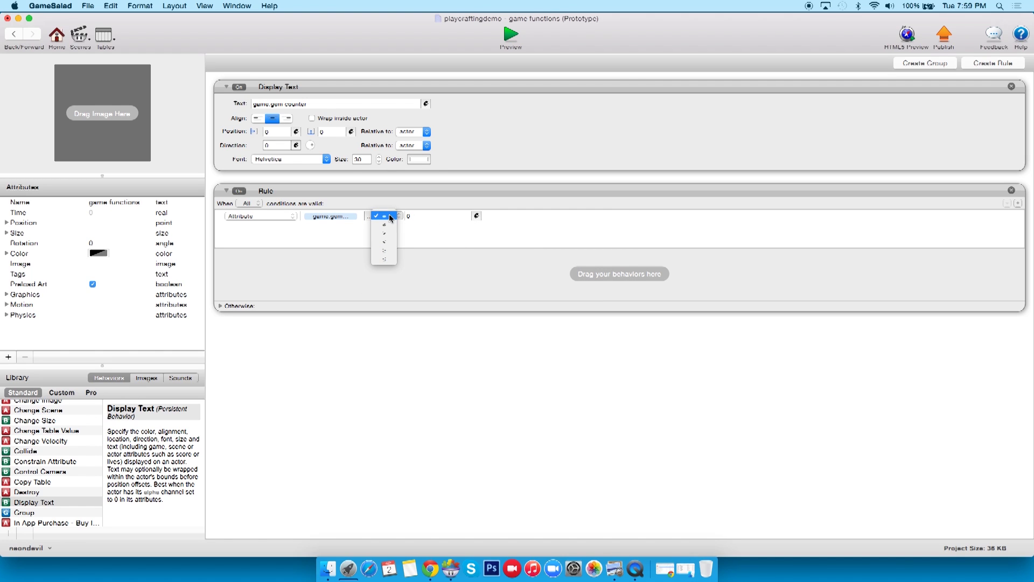
click(389, 249)
click(418, 213)
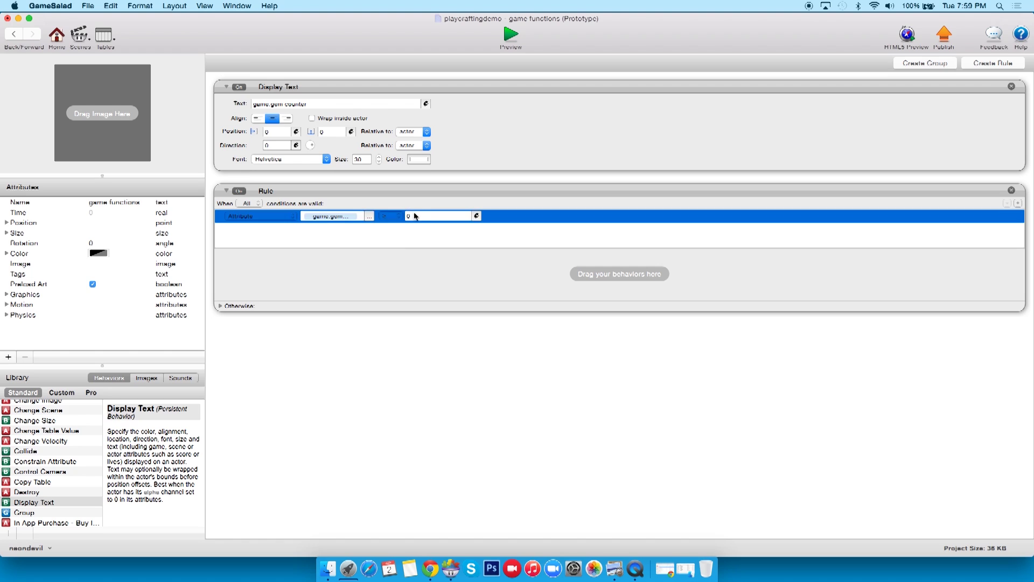
double_click(413, 215)
text(3)
key(Return)
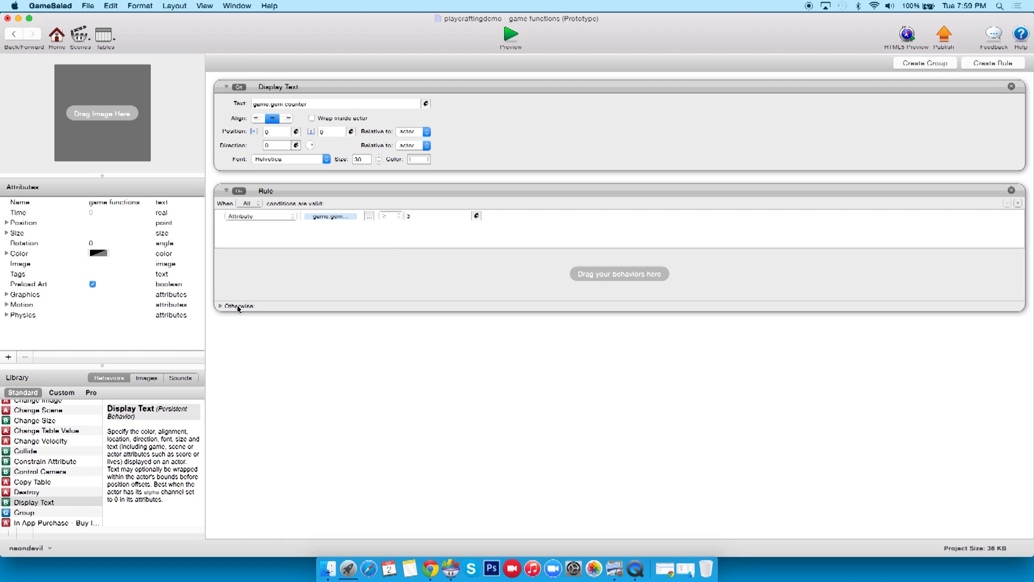
Add a Spawn Actor behavior inside the gem counter rule and choose level exit as the actor it spawns.
scroll(21, 496, up, 3)
scroll(20, 497, down, 5)
scroll(20, 496, down, 6)
scroll(20, 495, down, 5)
scroll(20, 493, down, 1)
drag(24, 491, 339, 271)
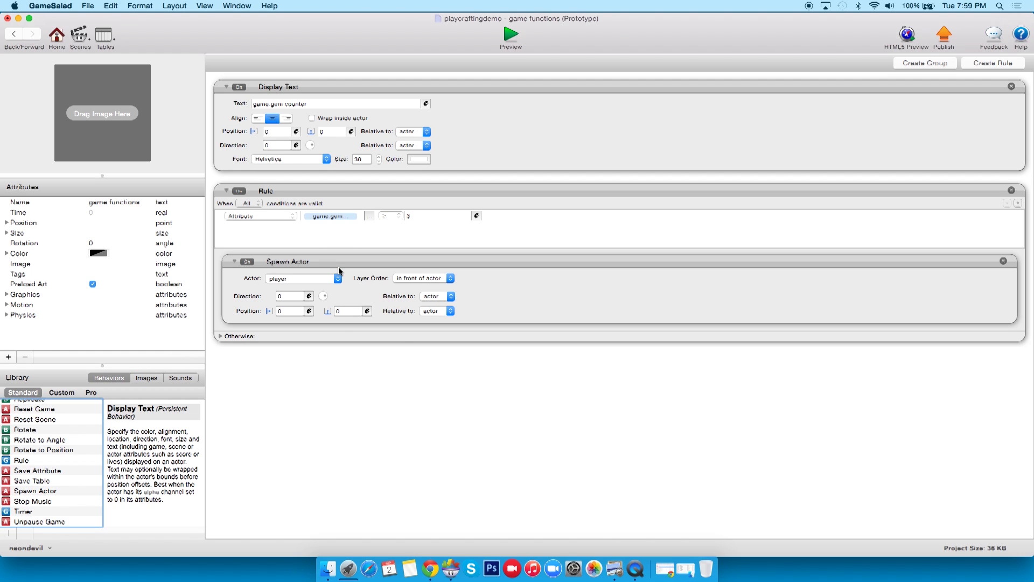
click(331, 278)
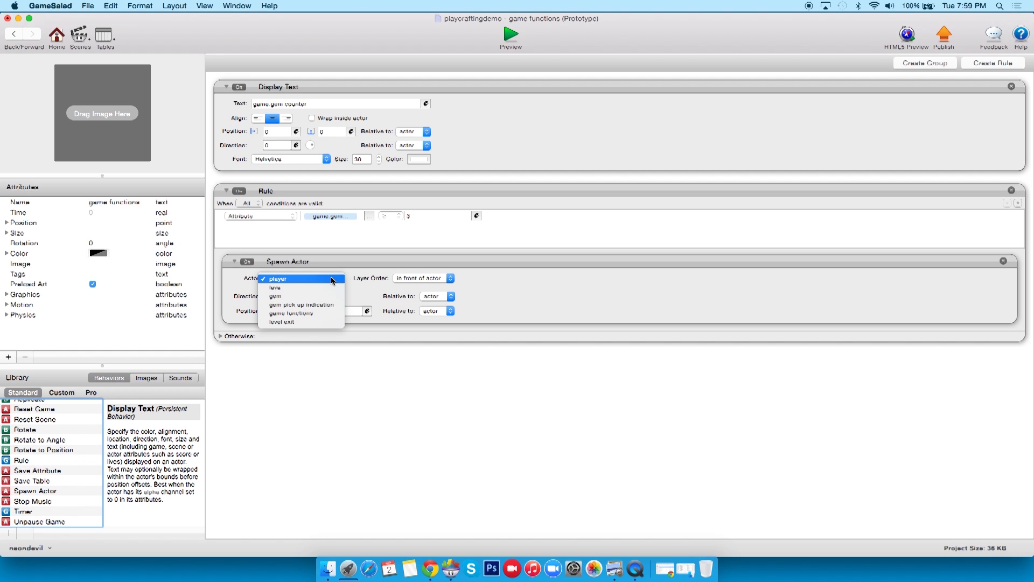
click(305, 322)
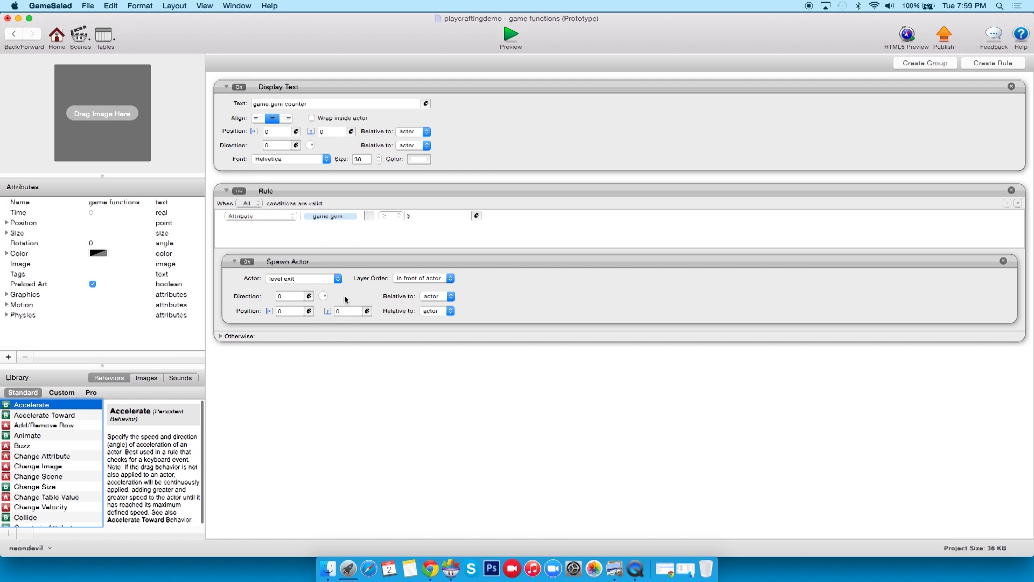